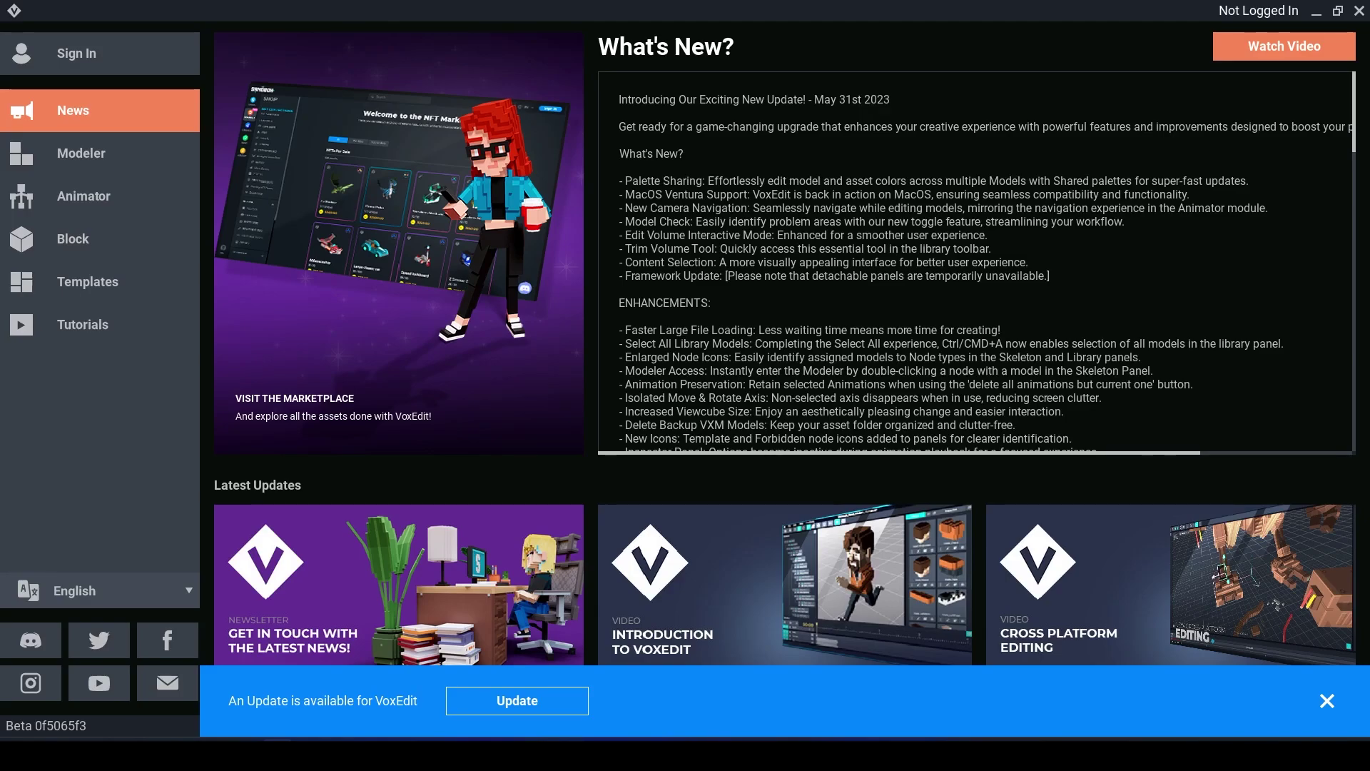
Open the 2a.vxm creature model from the Tutorials page in the Modeler
left_click(103, 327)
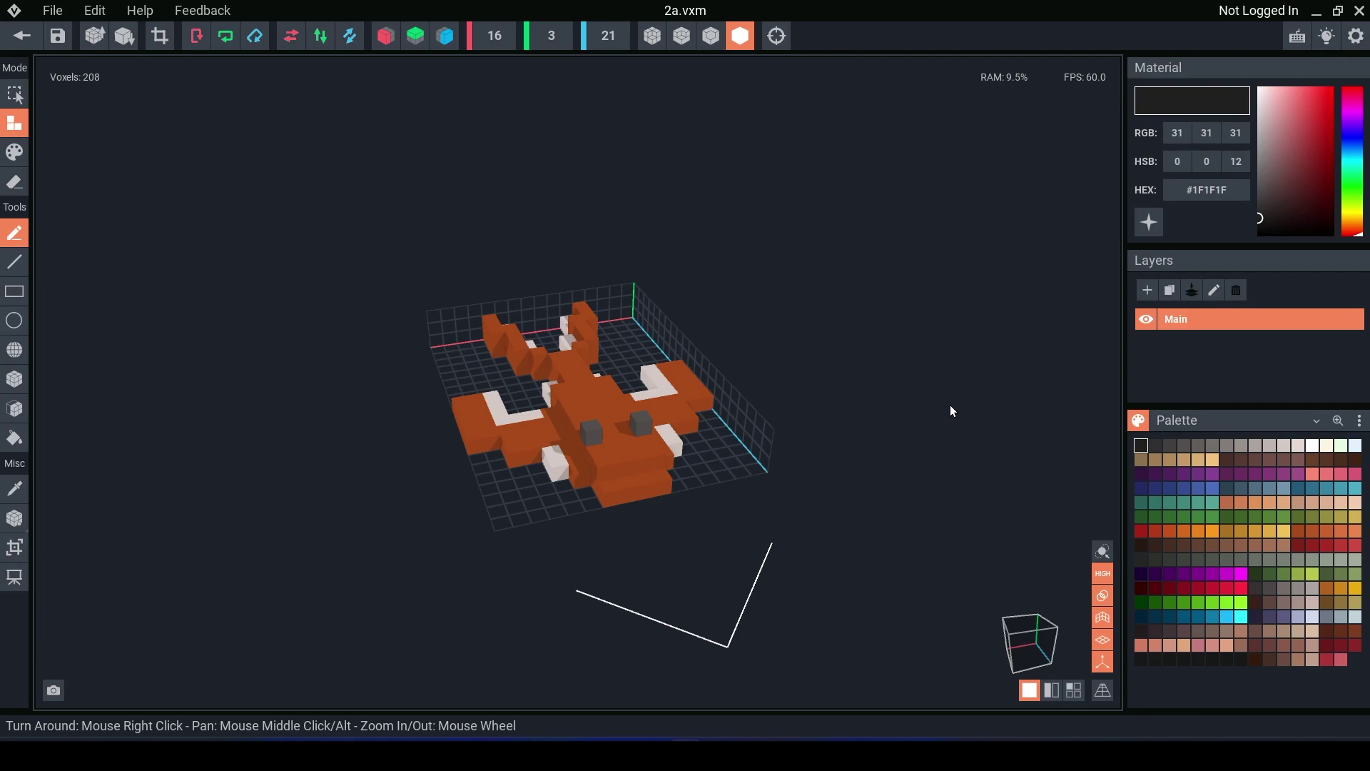
Replace the default palette with the colours from the 'new colours' image
left_click(1360, 420)
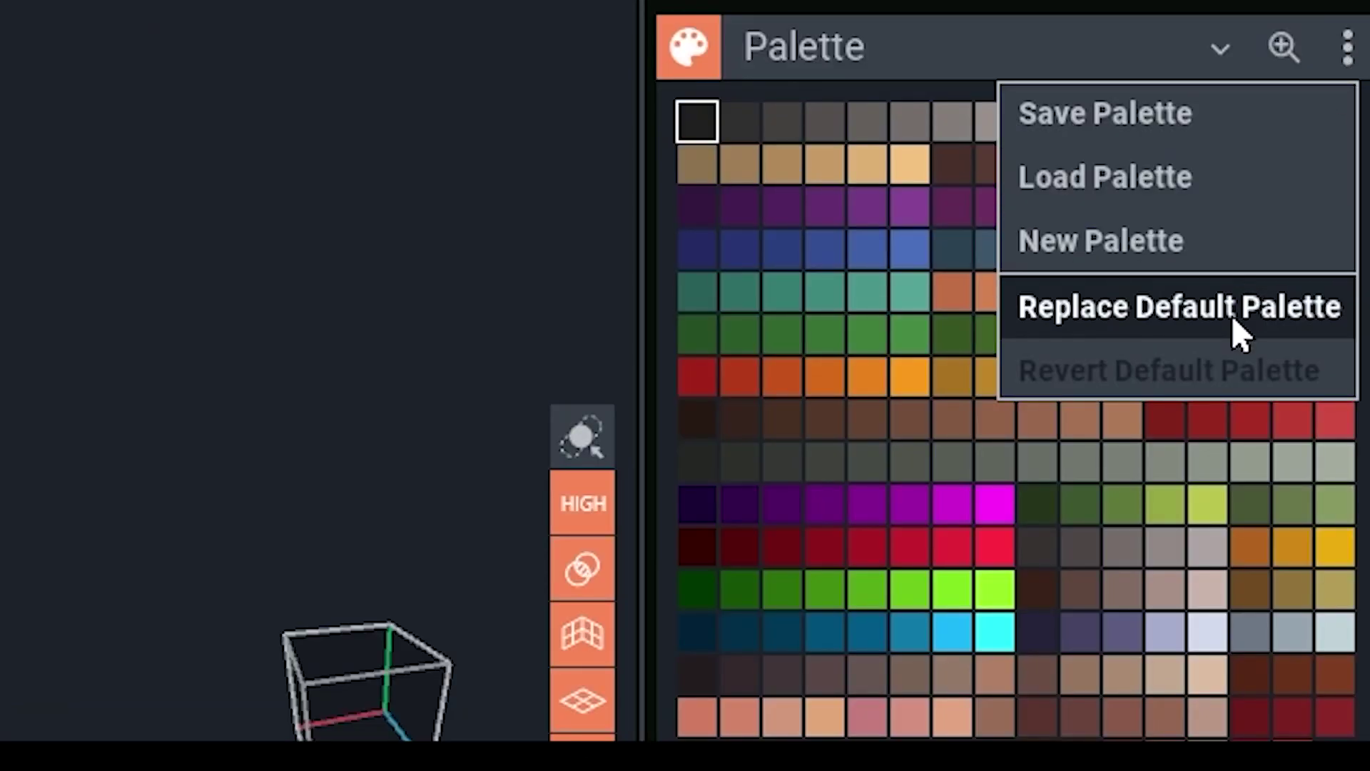
left_click(1230, 317)
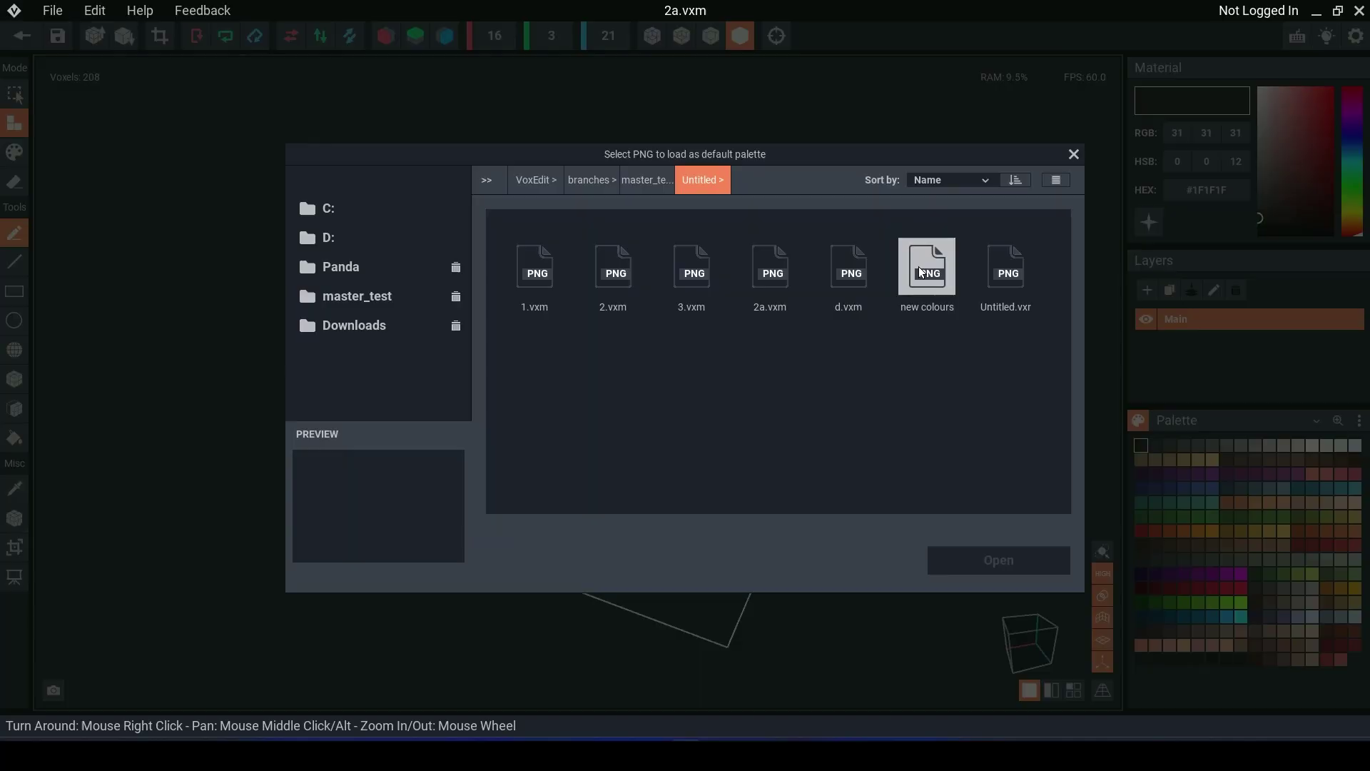
left_click(928, 269)
left_click(971, 565)
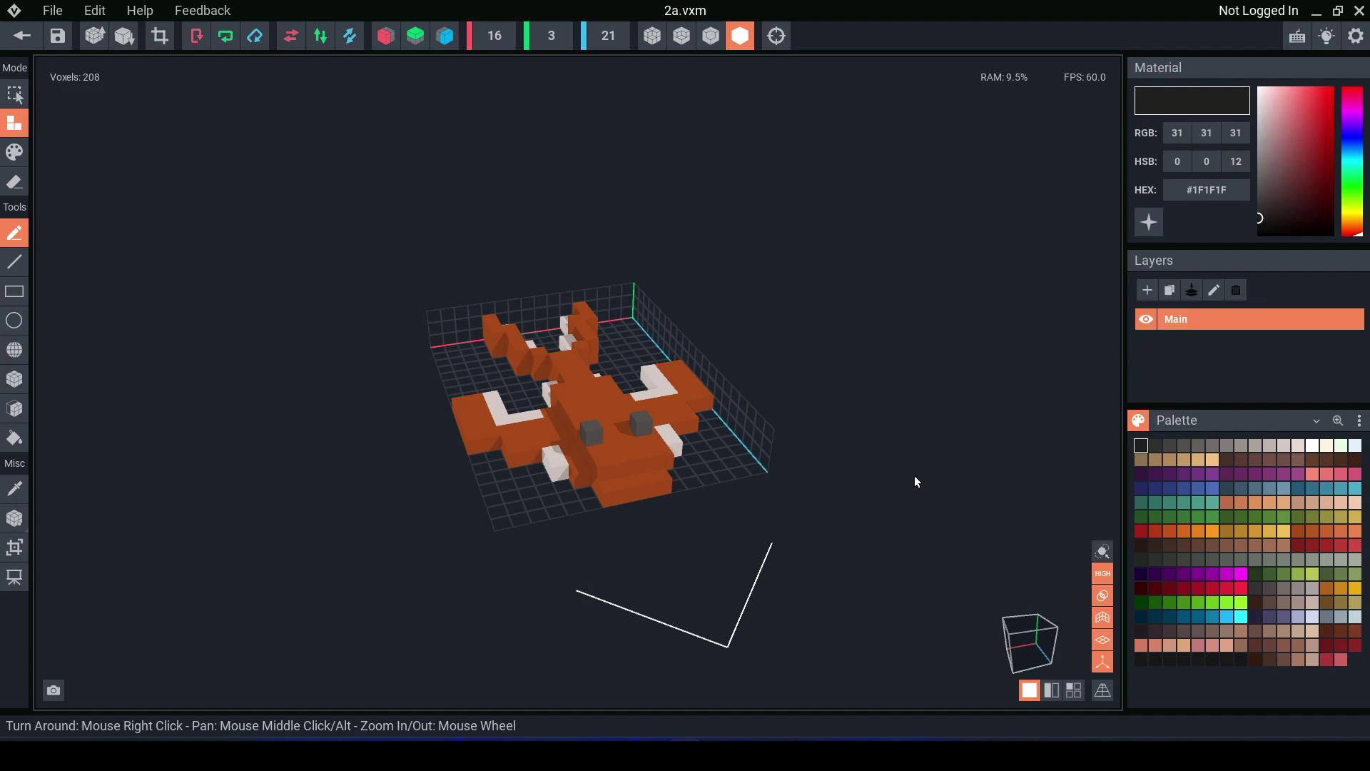
Save 2a.vxm, return to the project, and add a new empty library model named 3a
left_click(22, 39)
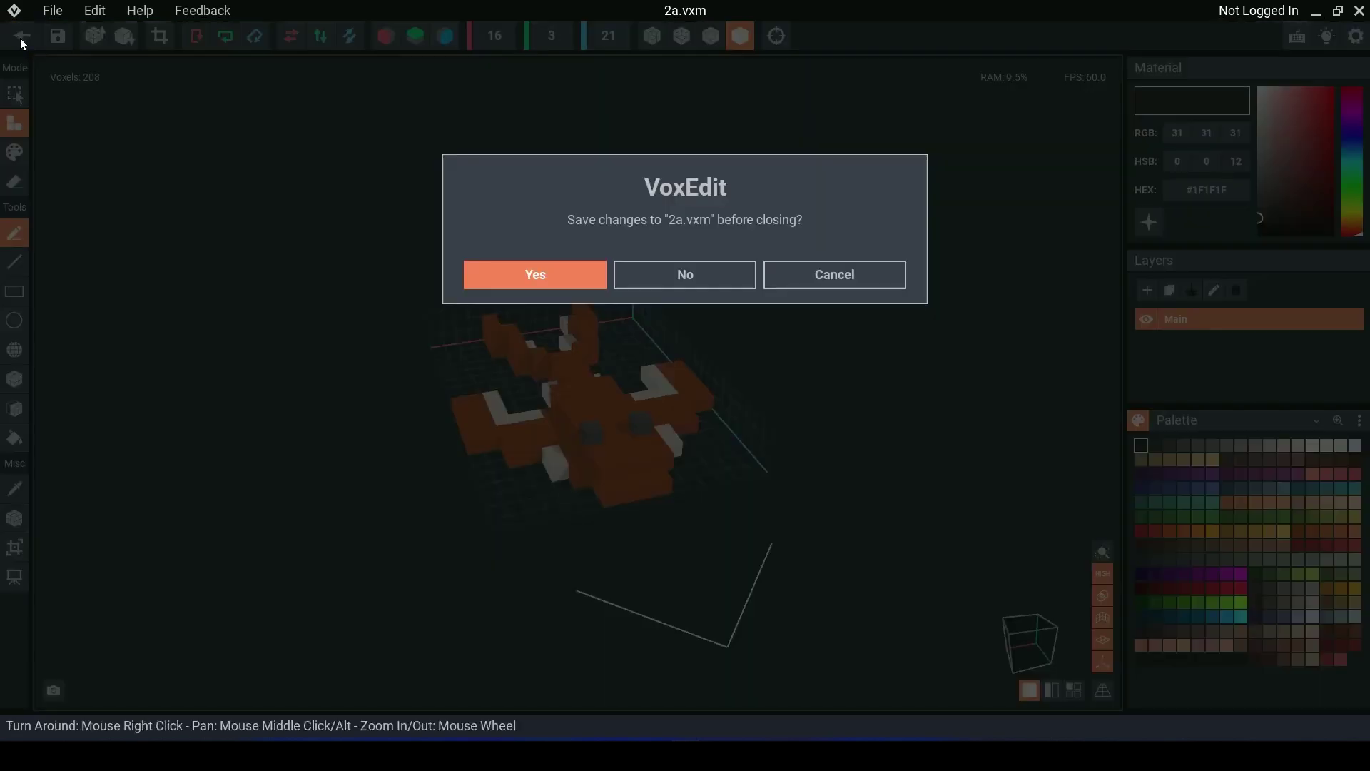
left_click(567, 273)
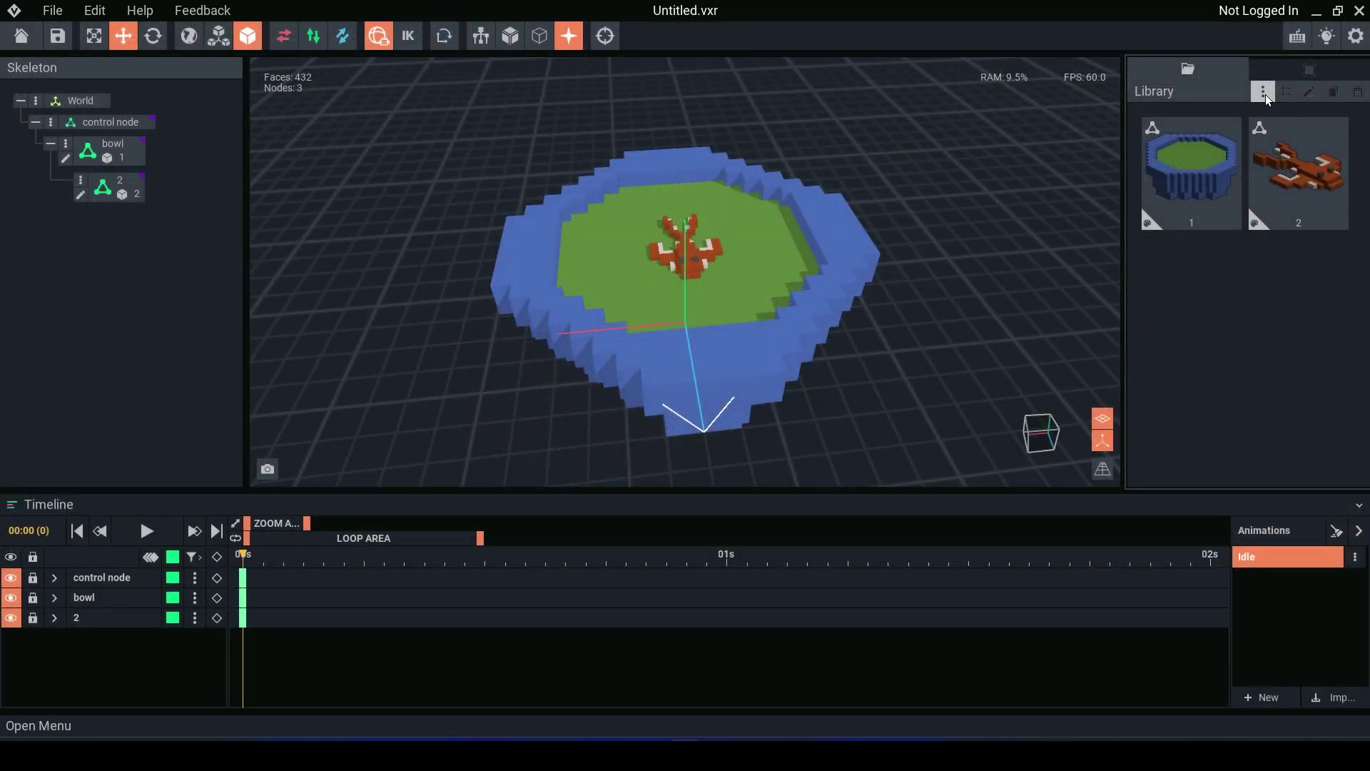
left_click(1264, 92)
left_click(1215, 116)
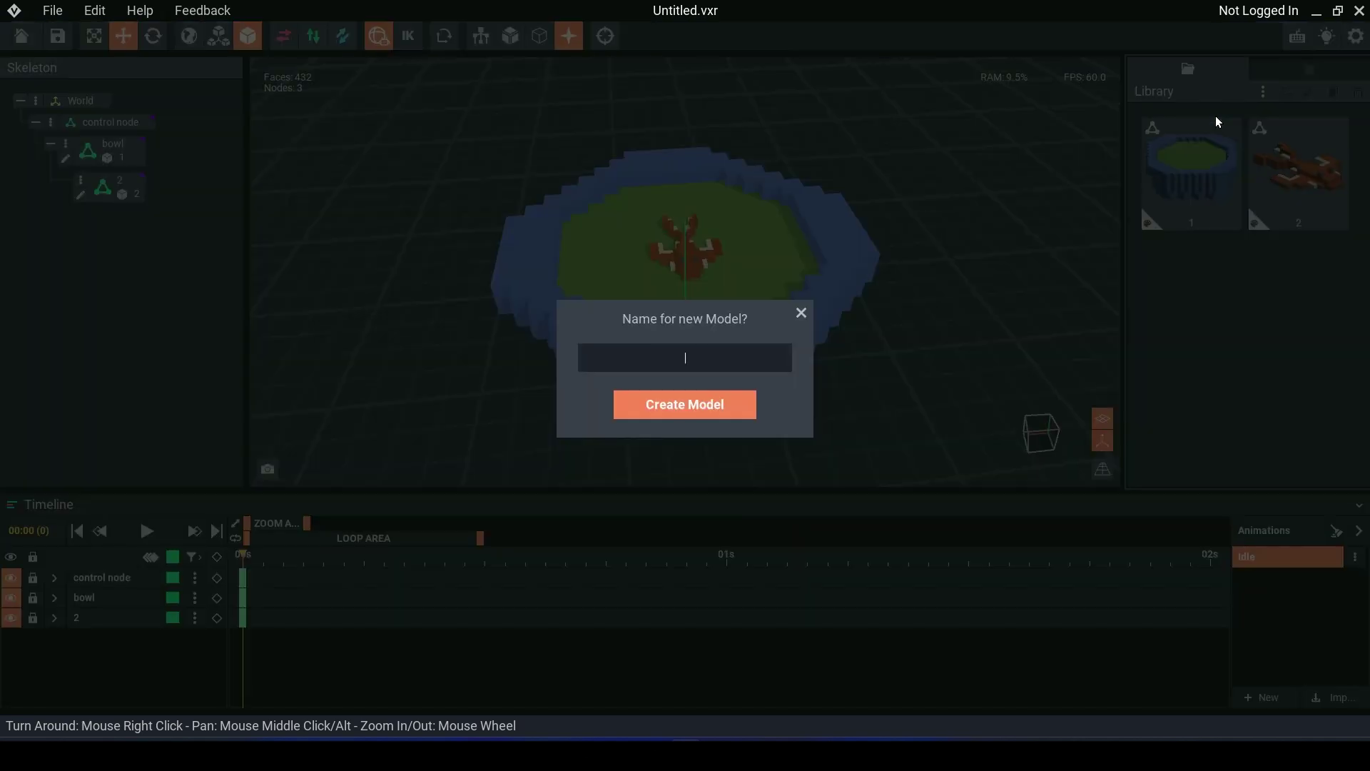
type("3a")
left_click(720, 397)
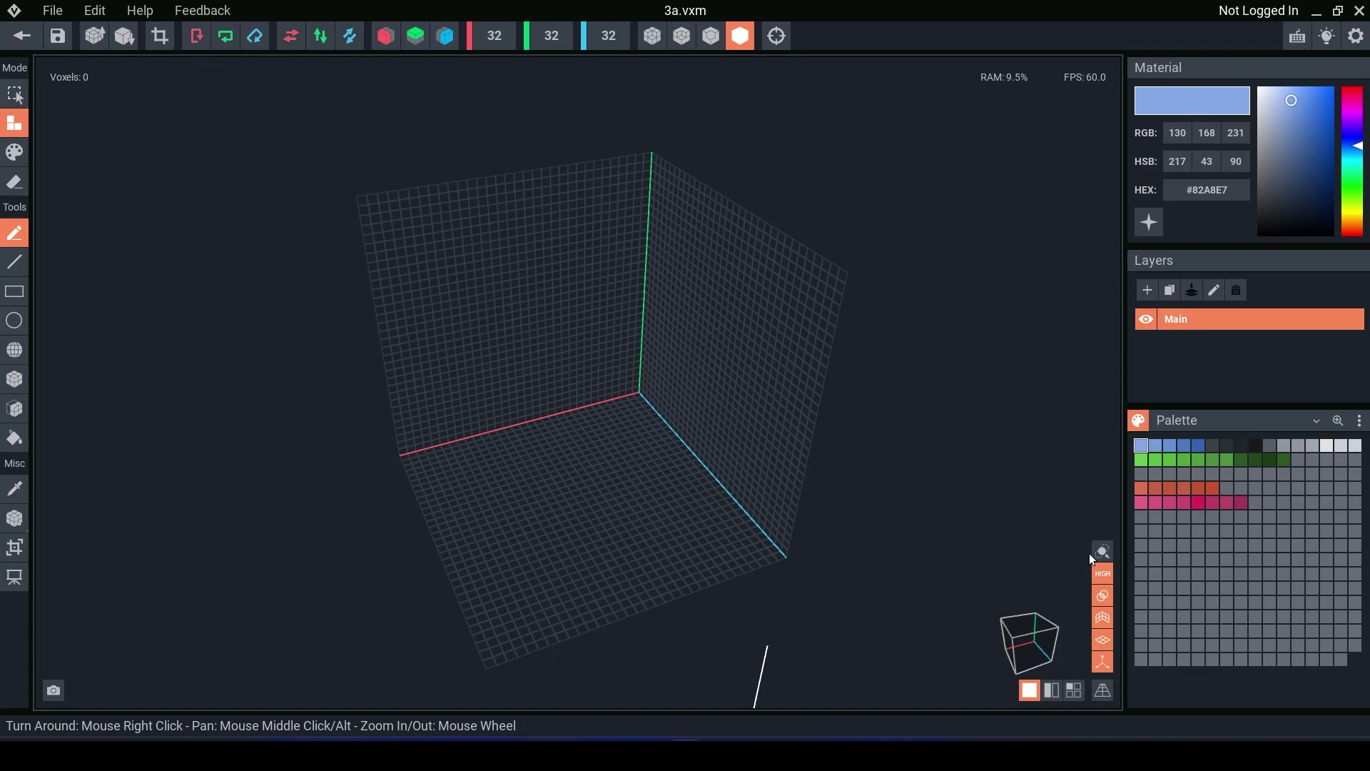
left_click(1360, 421)
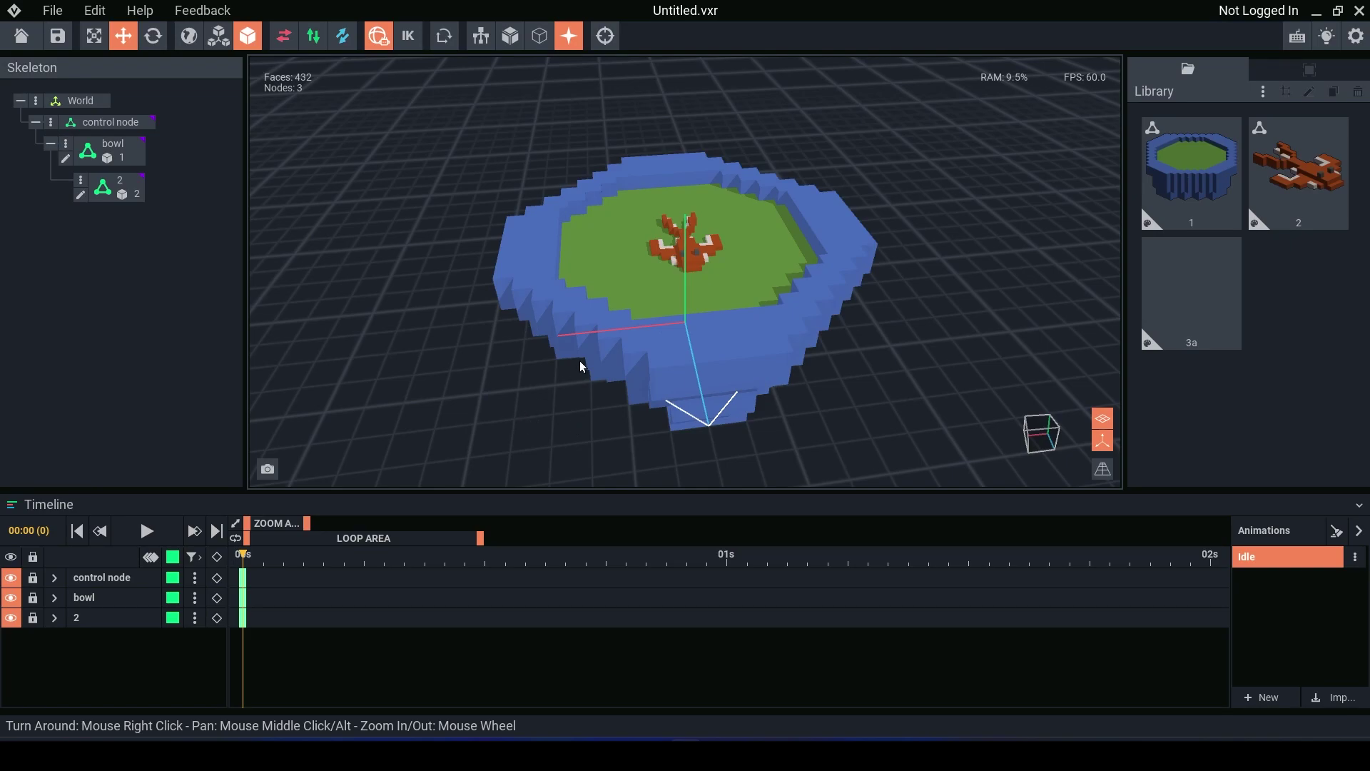
left_click(686, 246)
right_click_drag(659, 316, 657, 312)
left_click(811, 315)
right_click_drag(811, 315, 795, 345)
left_click(789, 345)
left_click(924, 331)
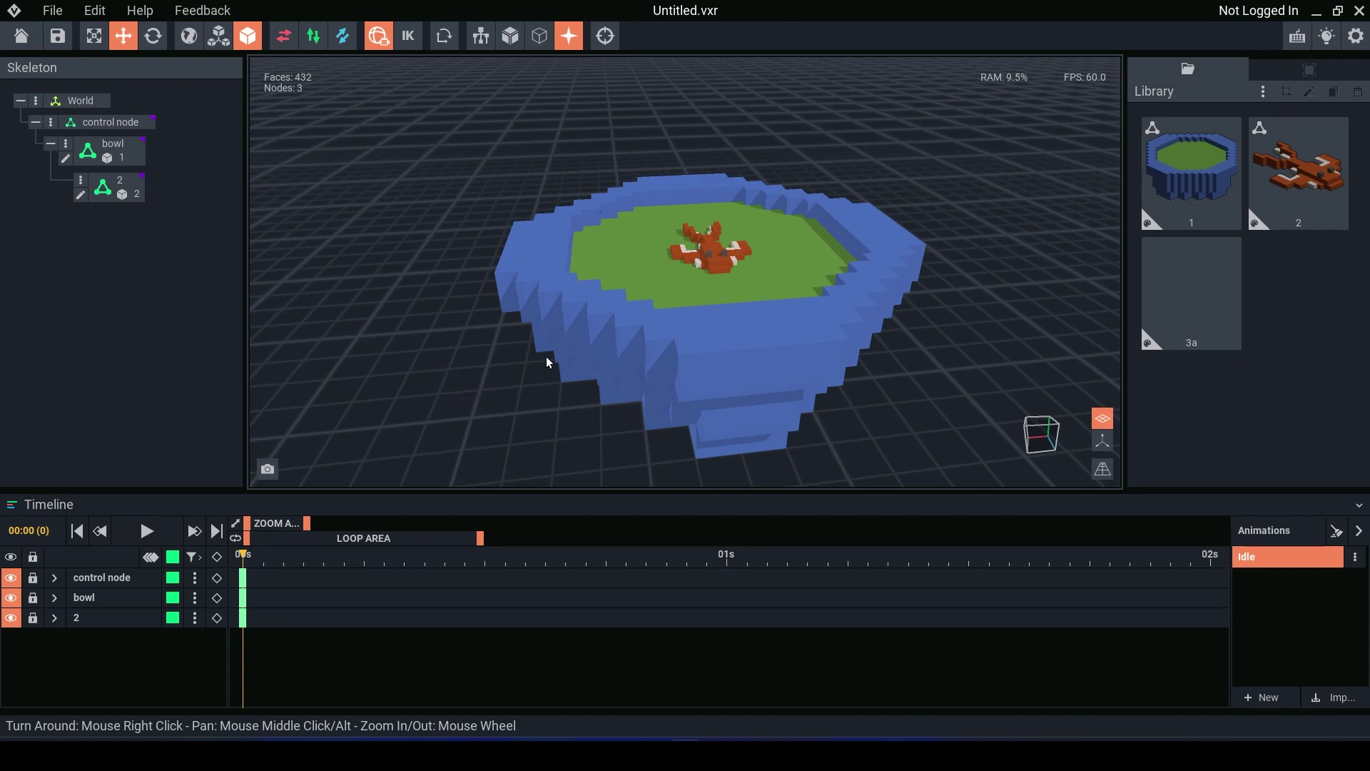
Select the bowl node to start keying its rotation
left_click(624, 298)
left_click(631, 288)
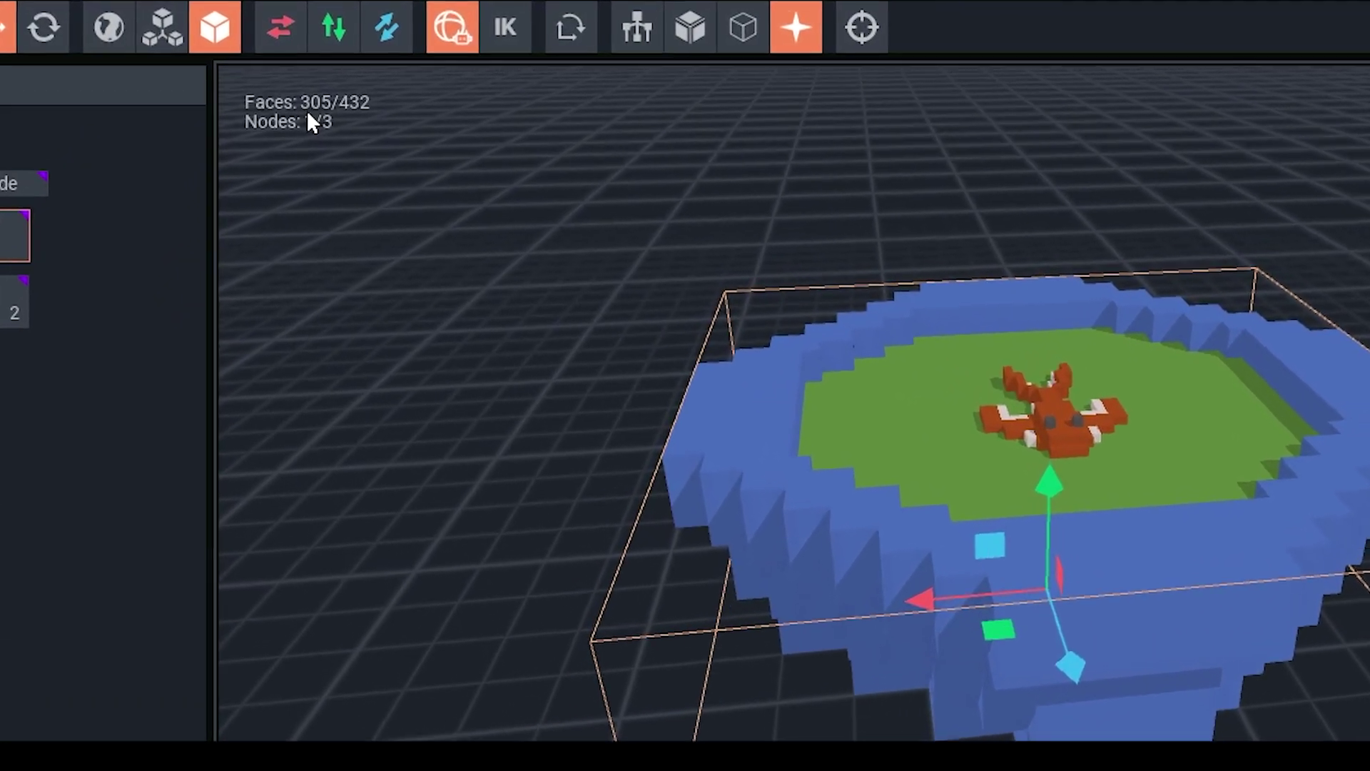
mouse_move(301, 89)
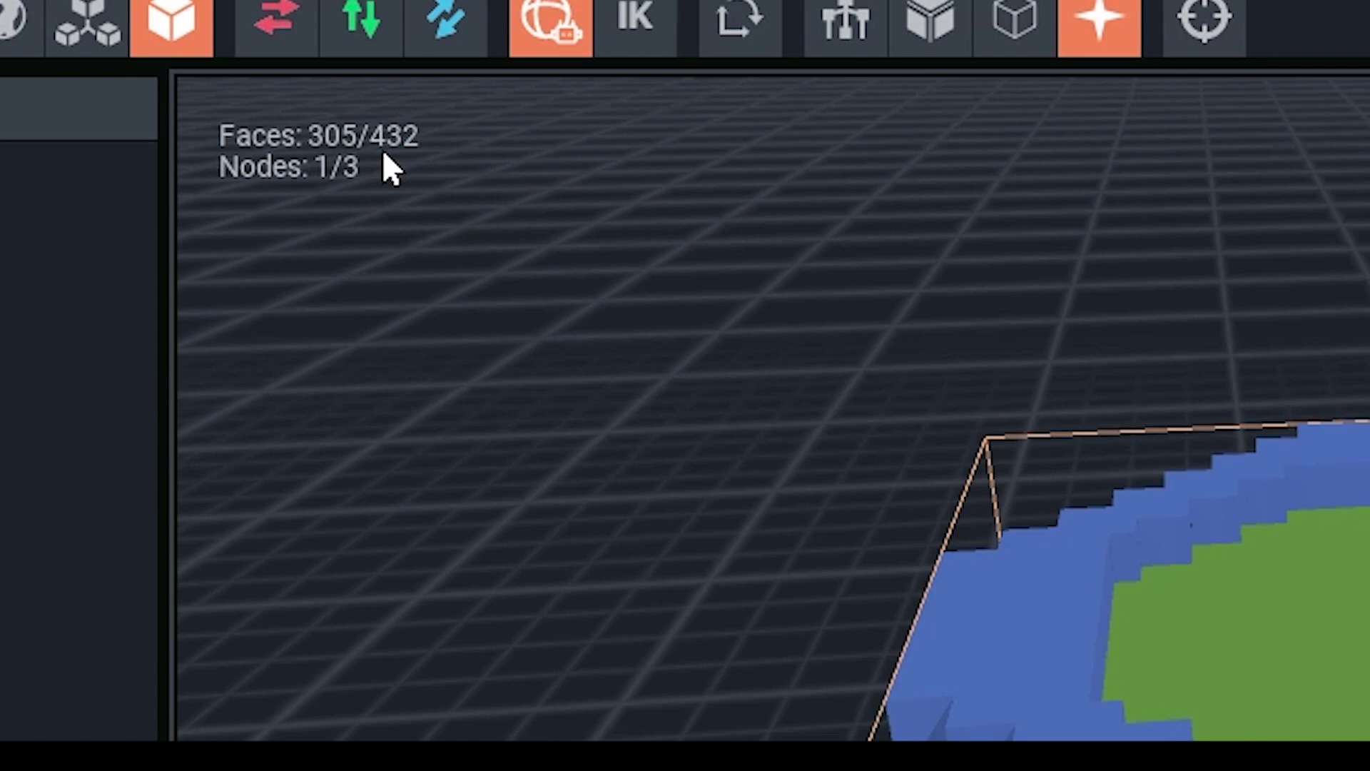
mouse_move(361, 127)
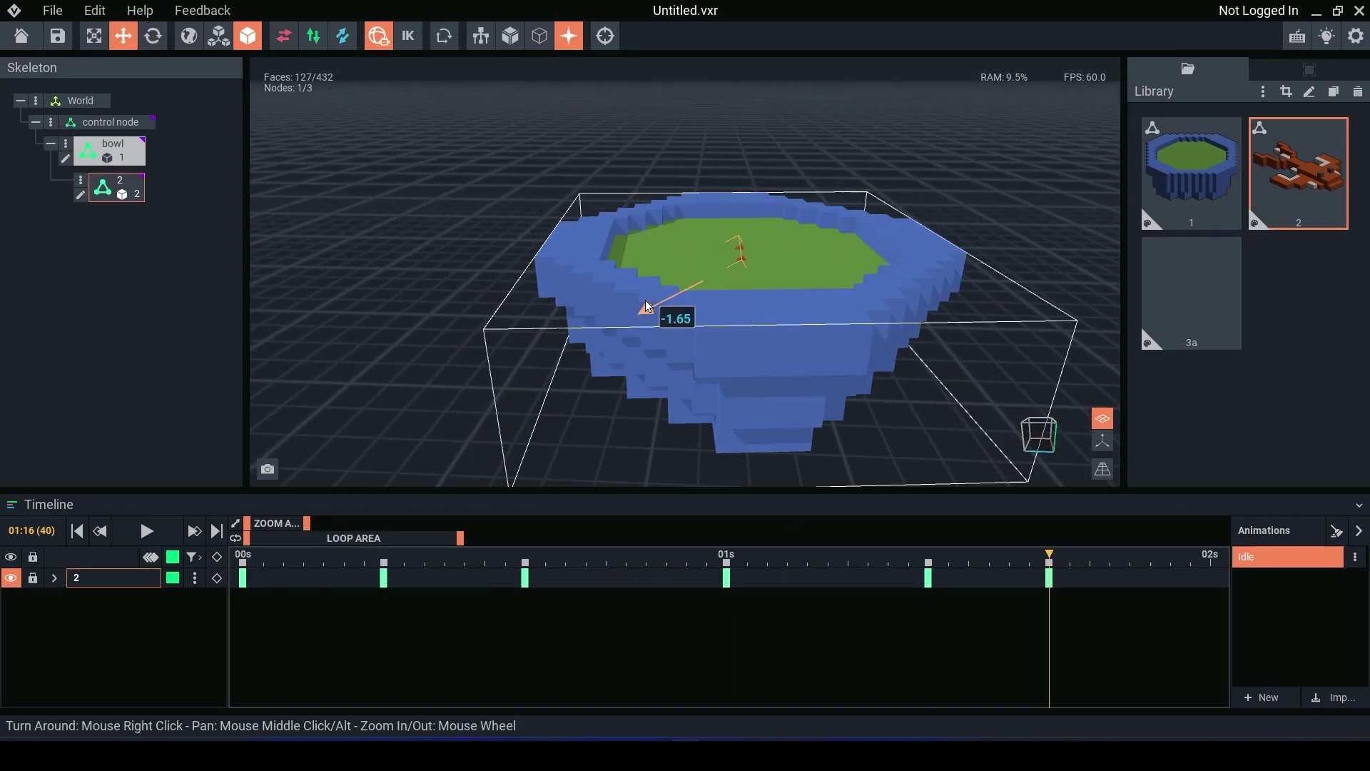
Rotate fish node 2 into a new key pose, preview playback, and select its 0.2–0.9 s keyframes
left_click_drag(648, 305, 747, 237)
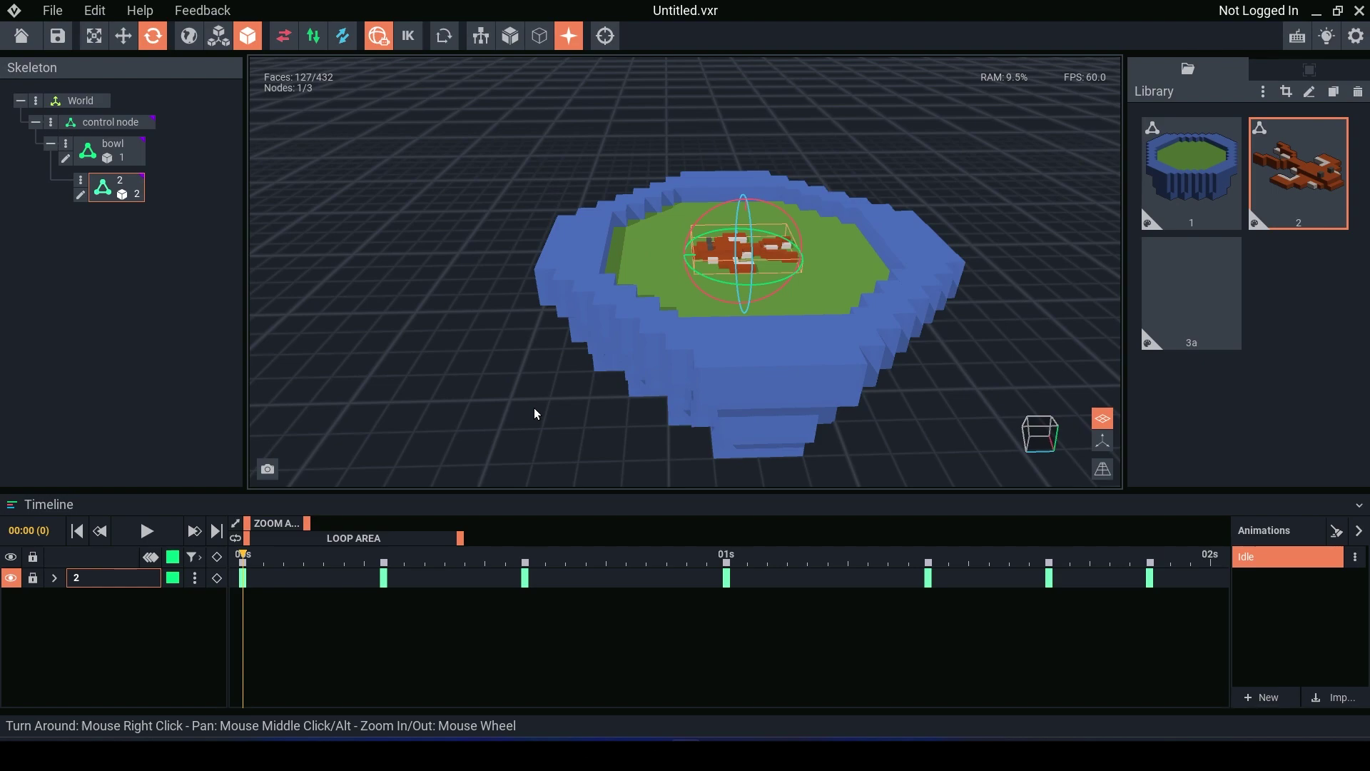
left_click(169, 530)
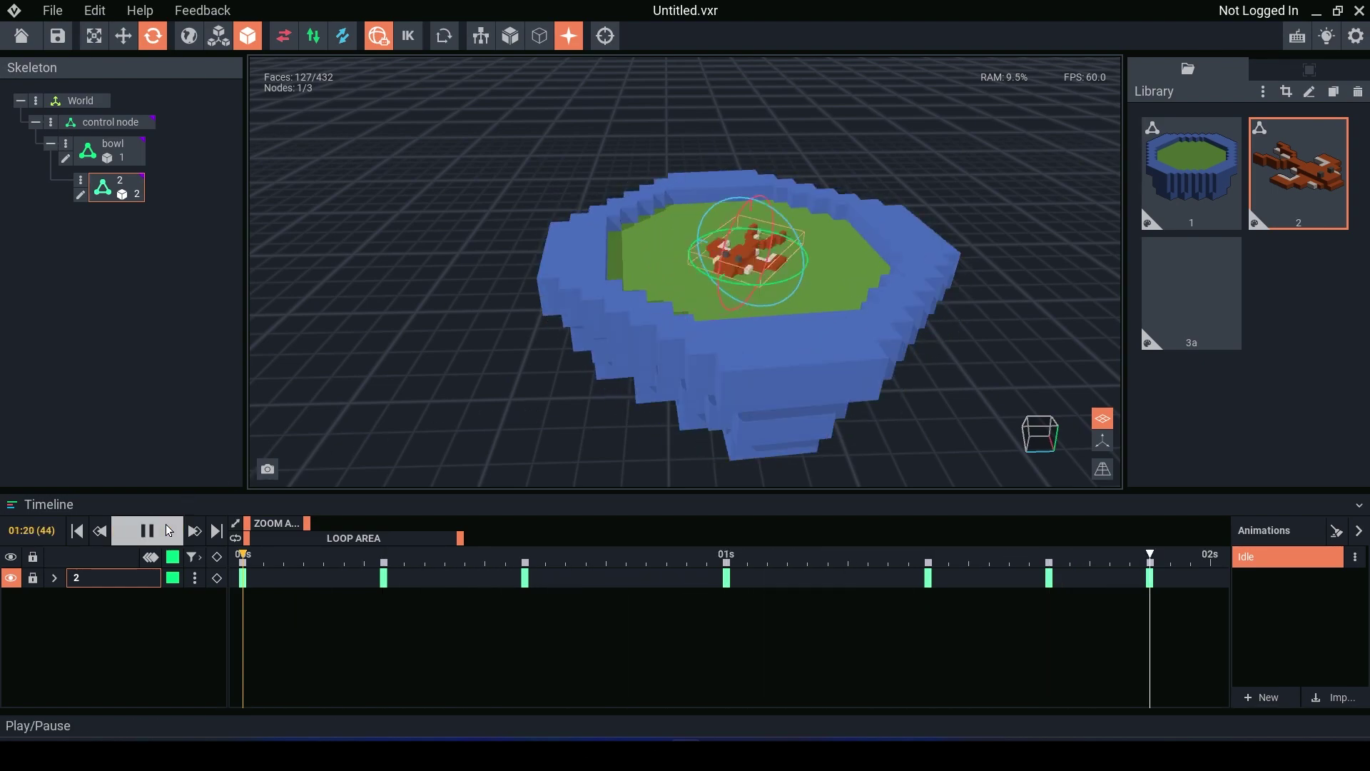
left_click(166, 526)
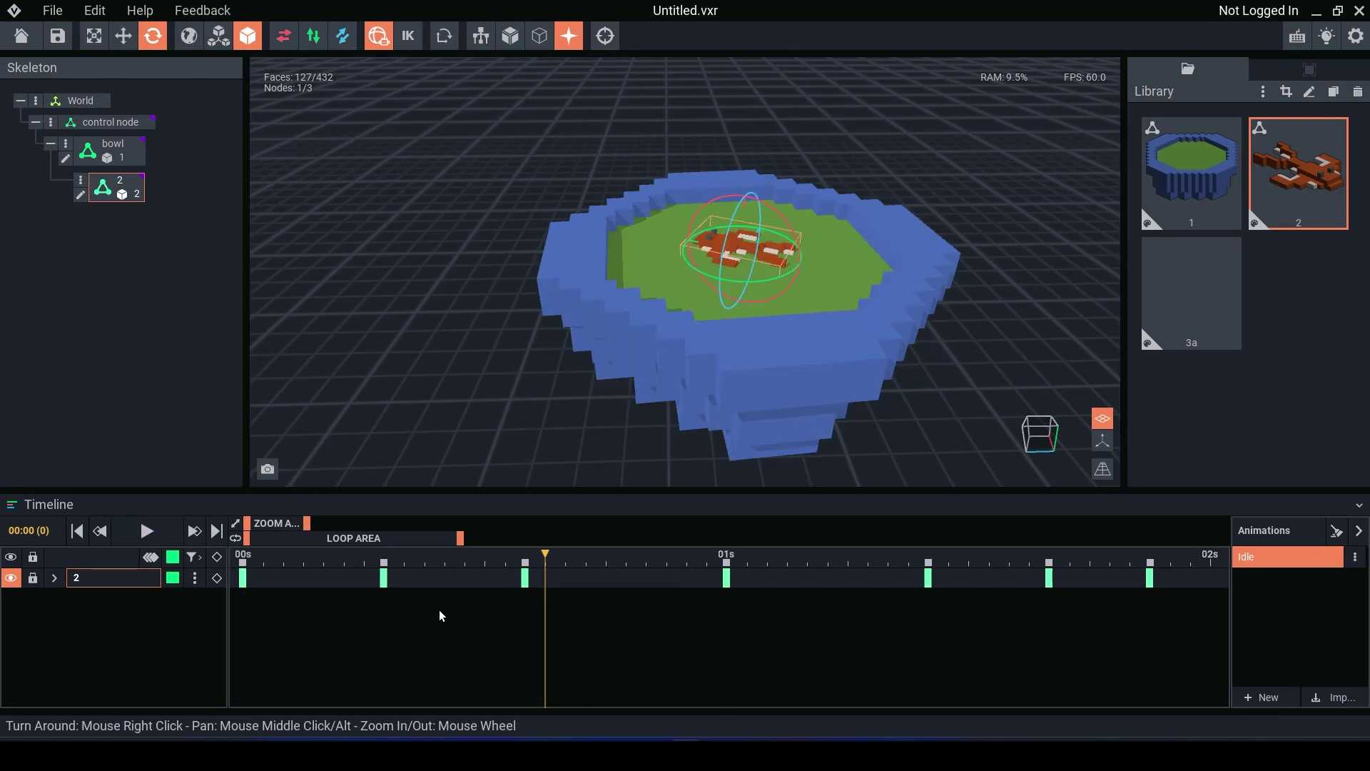
mouse_move(323, 557)
left_mouse_down()
mouse_move(777, 563)
mouse_move(367, 563)
mouse_move(750, 563)
left_mouse_up()
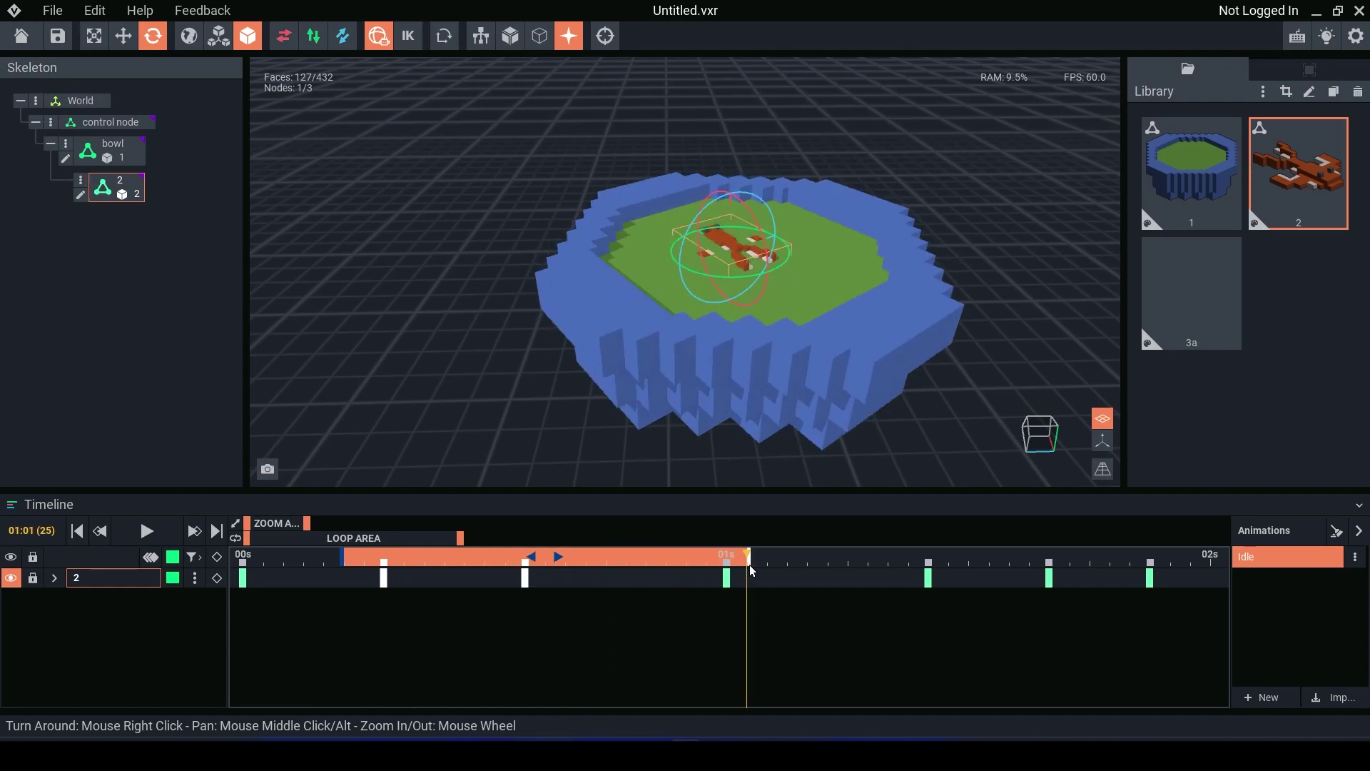
Copy the selected fish keyframes and paste them after the originals
right_click(524, 561)
left_click(574, 408)
scroll(465, 561, "right", 5)
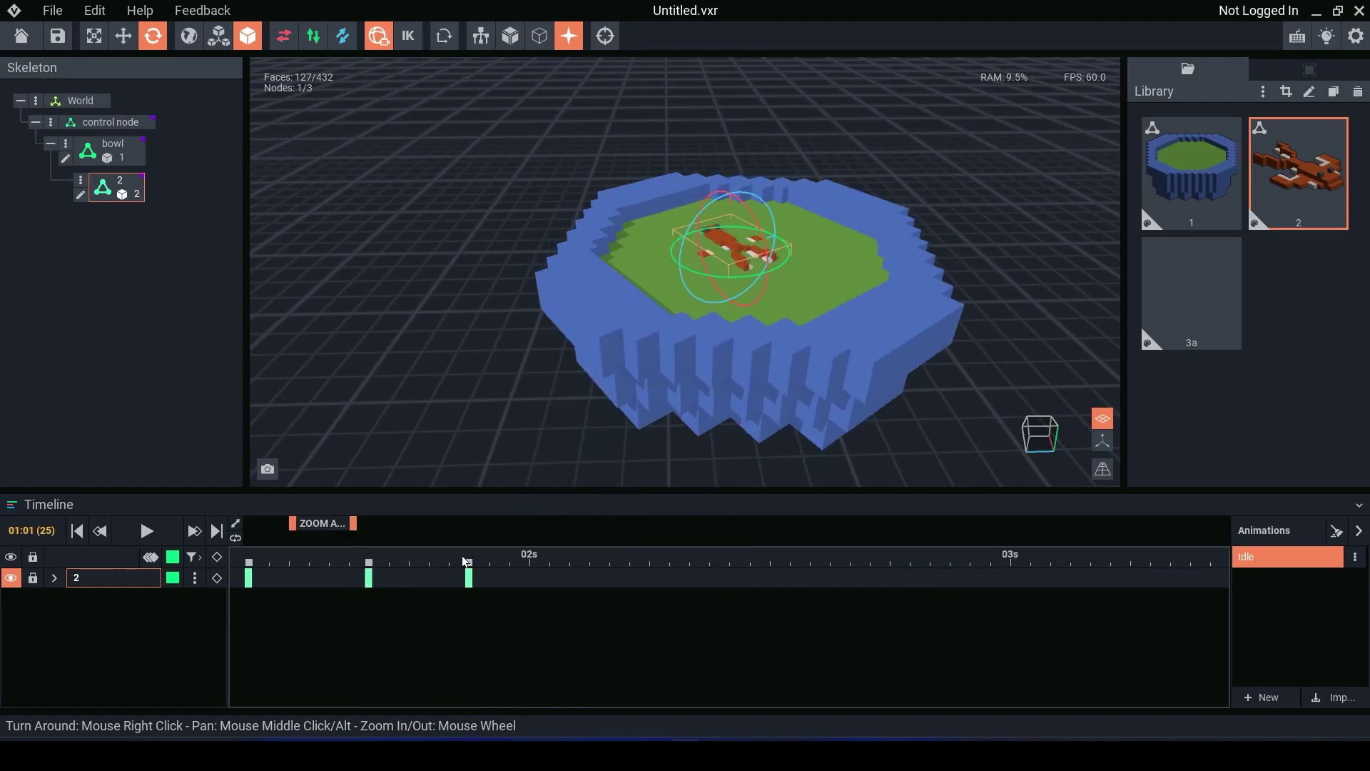
left_click_drag(466, 561, 266, 566)
Select all bowl and fish keyframes, paste them after 3 s, and scrub to check the repeat
scroll(350, 580, "down", 3)
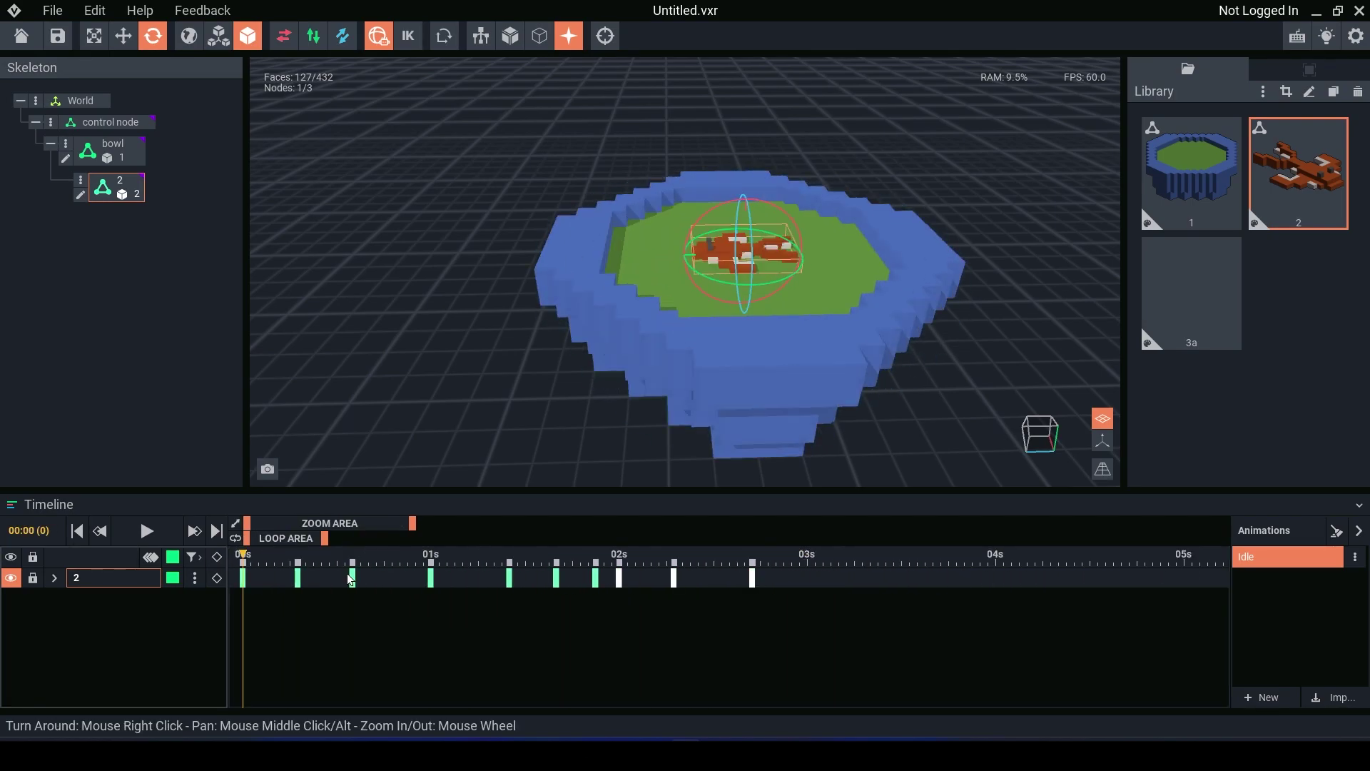
left_click_drag(457, 102, 1001, 467)
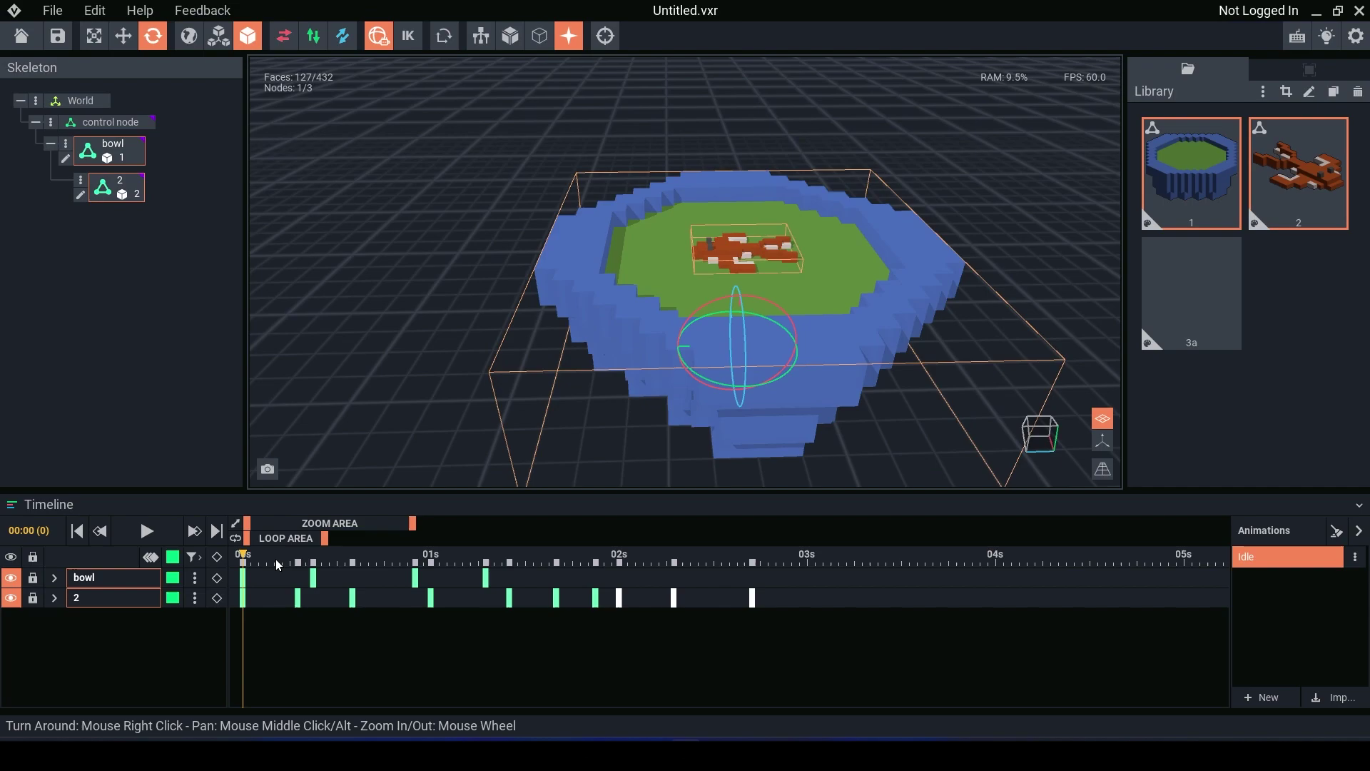
left_click_drag(277, 562, 768, 564)
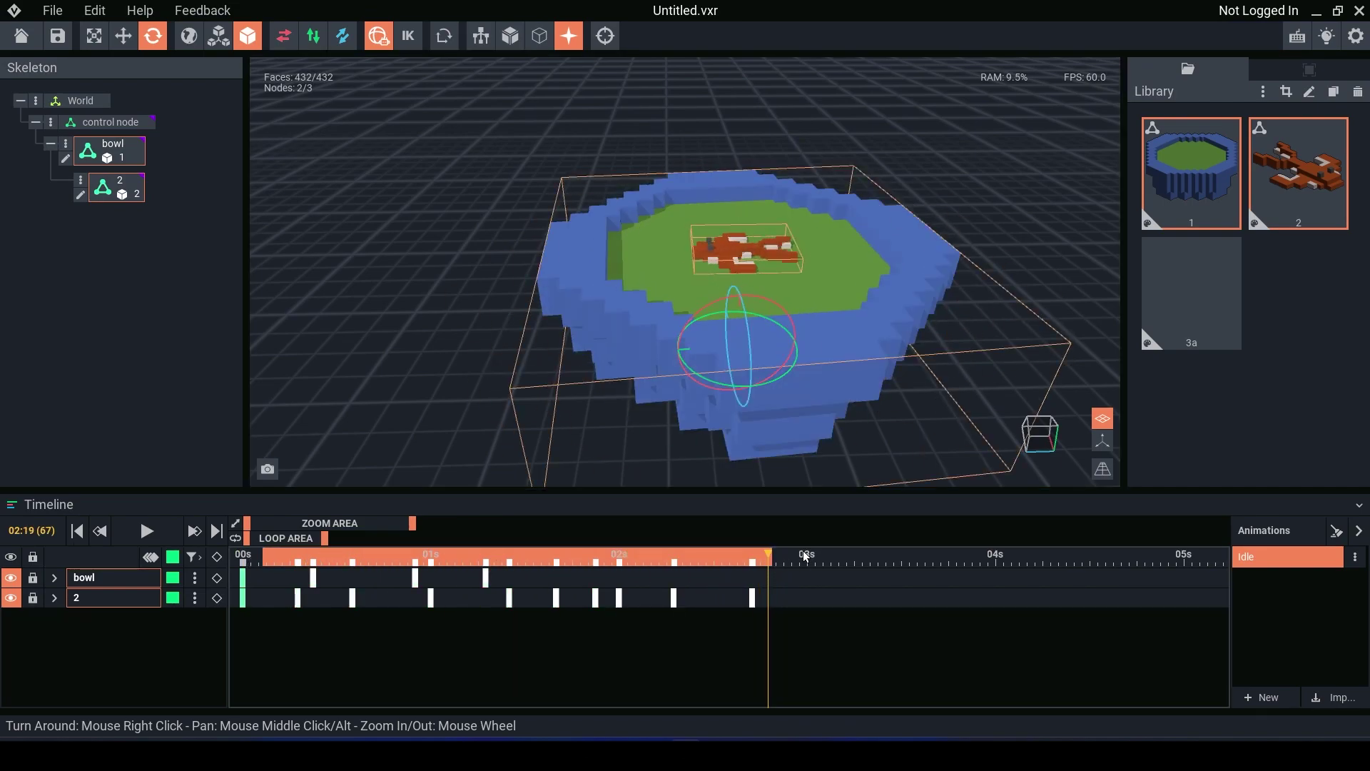
key("ctrl+v")
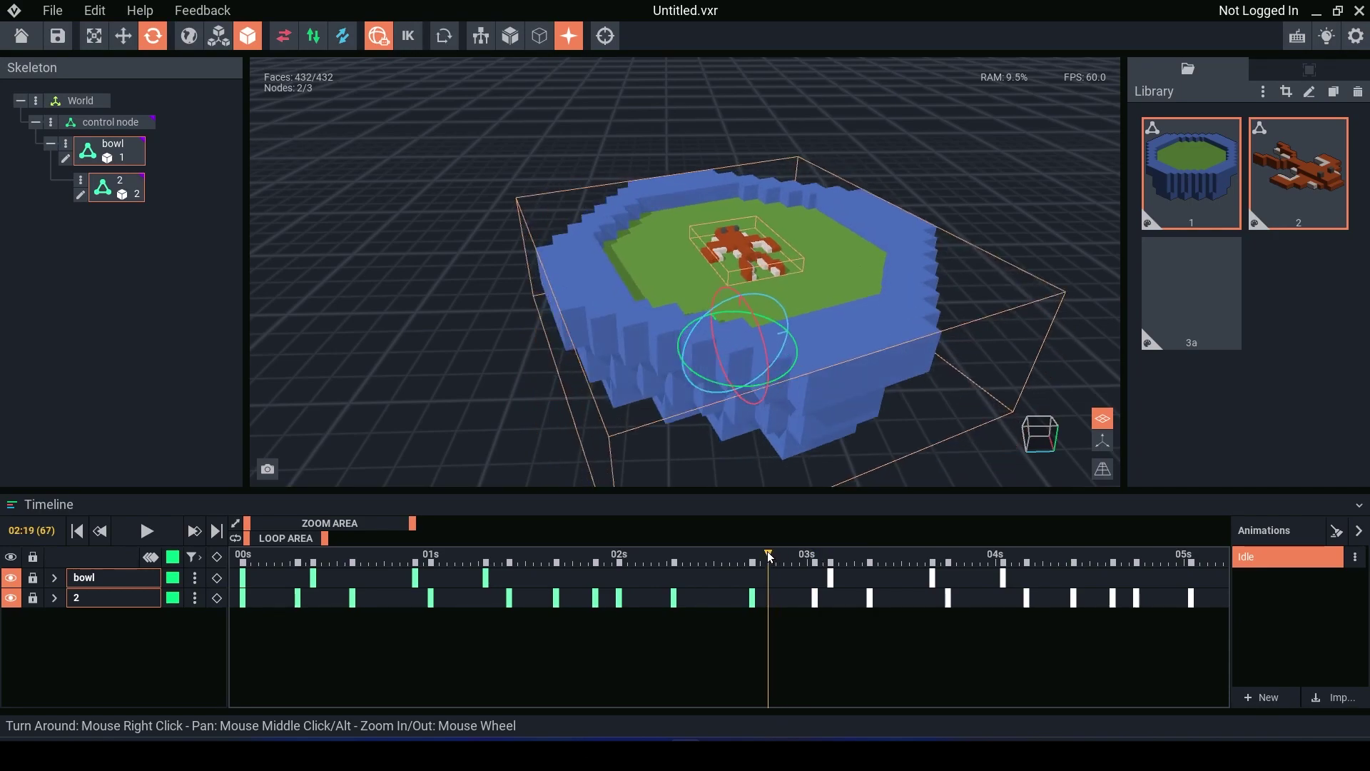
left_click_drag(769, 557, 1051, 558)
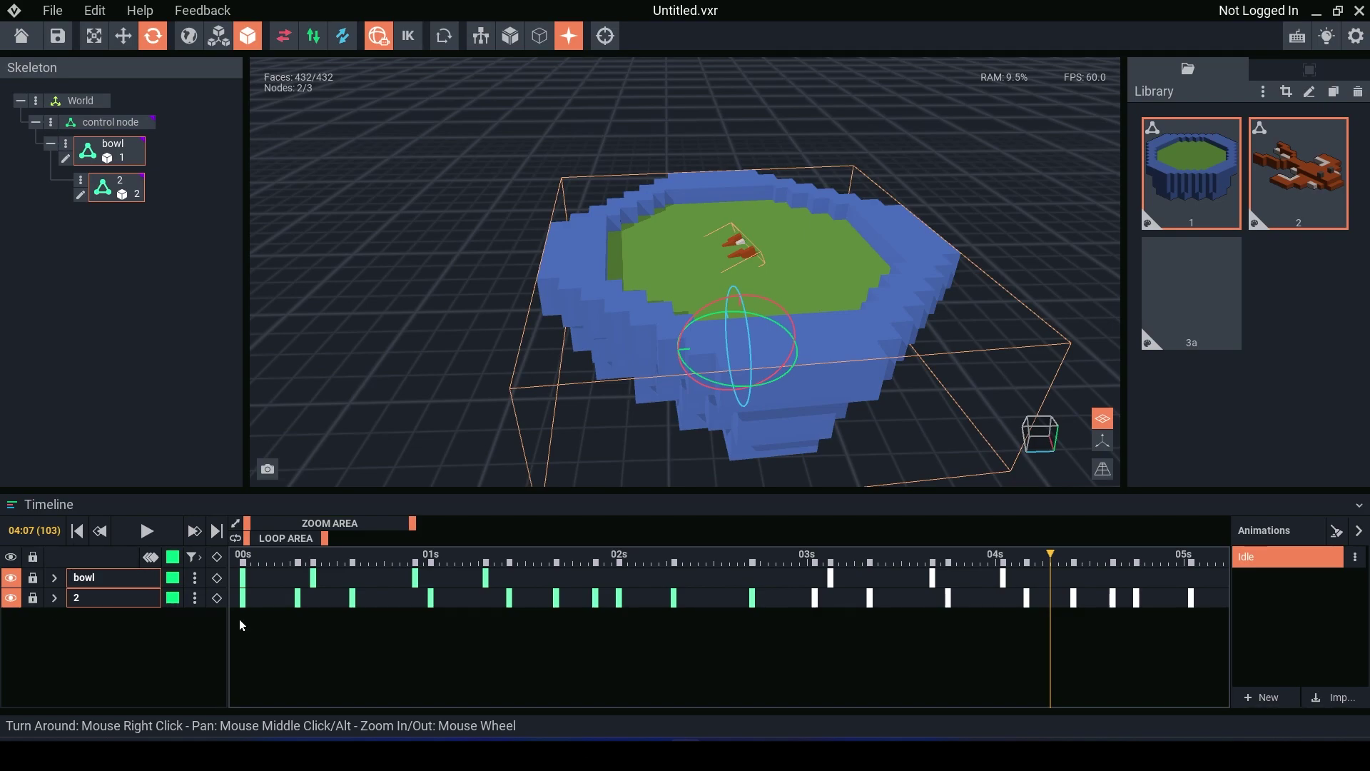
Shift the fish's 4–5 s keyframes later and stretch their timing to end near 6.7 s
left_click(1360, 506)
left_click_drag(814, 696, 1192, 696)
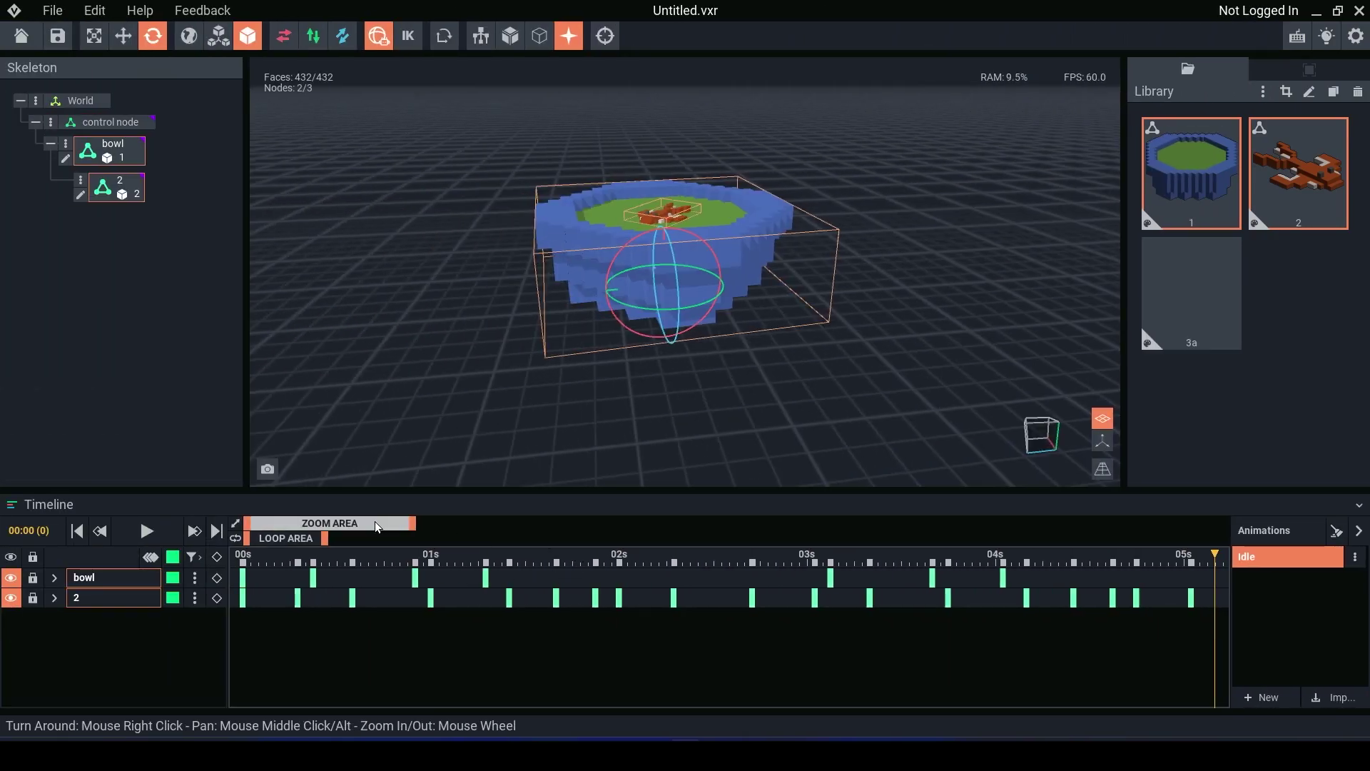
left_click_drag(375, 521, 421, 524)
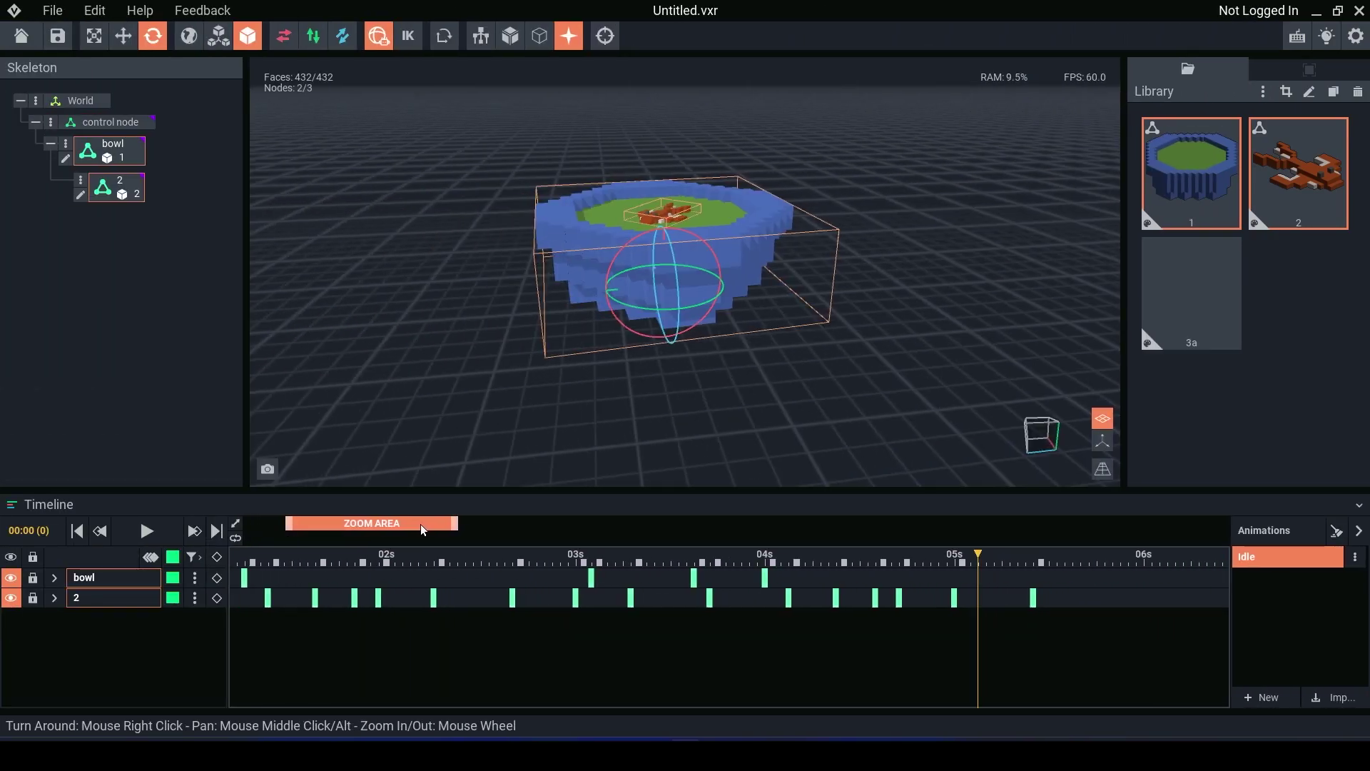
left_click_drag(775, 561, 987, 564)
left_click_drag(882, 558, 957, 564)
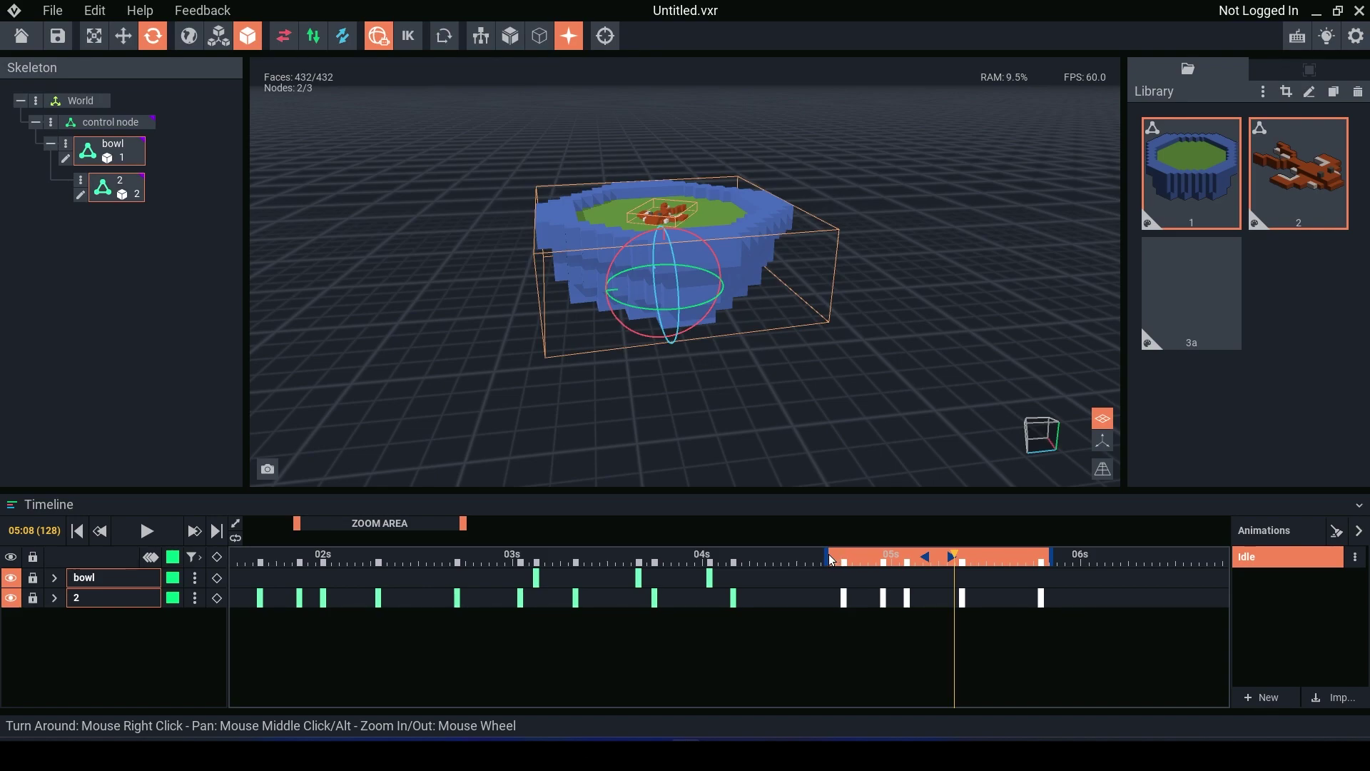
left_click_drag(830, 561, 1189, 560)
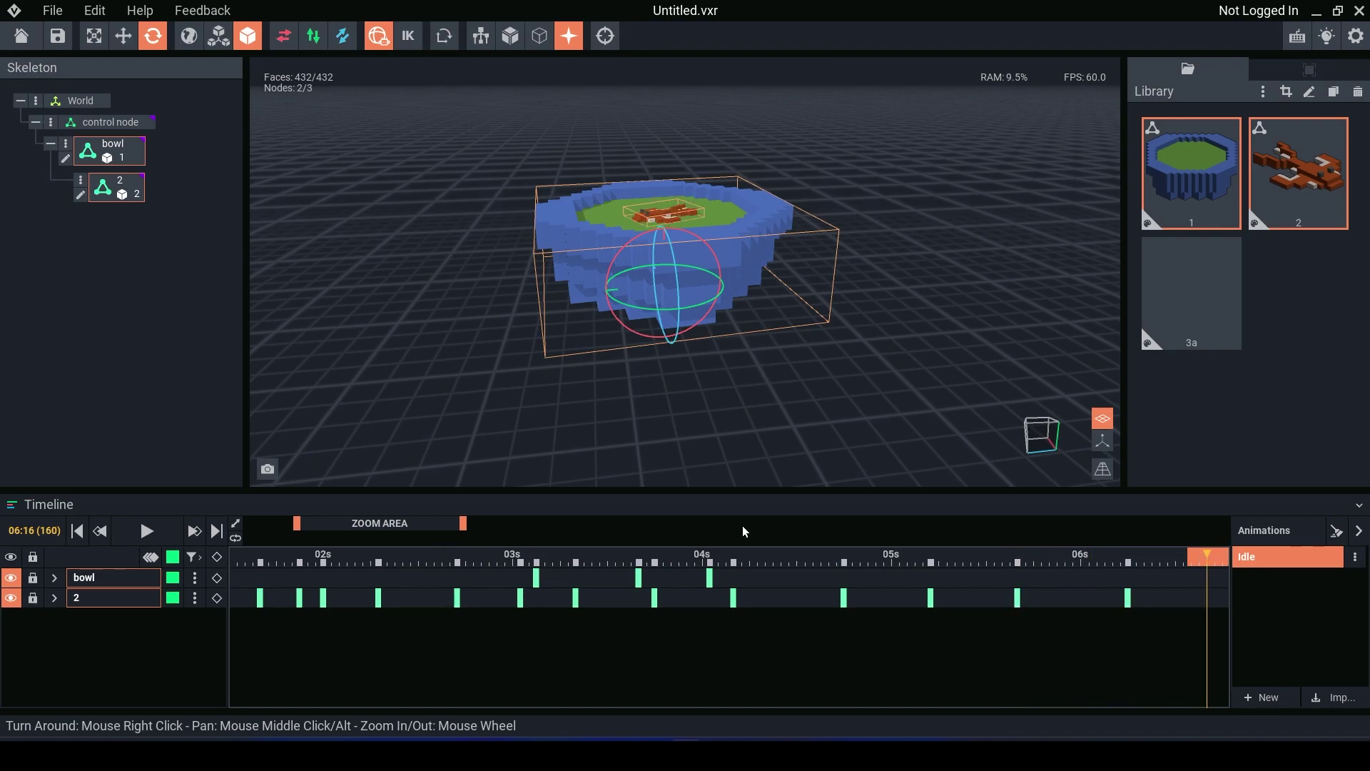
left_click_drag(449, 525, 521, 532)
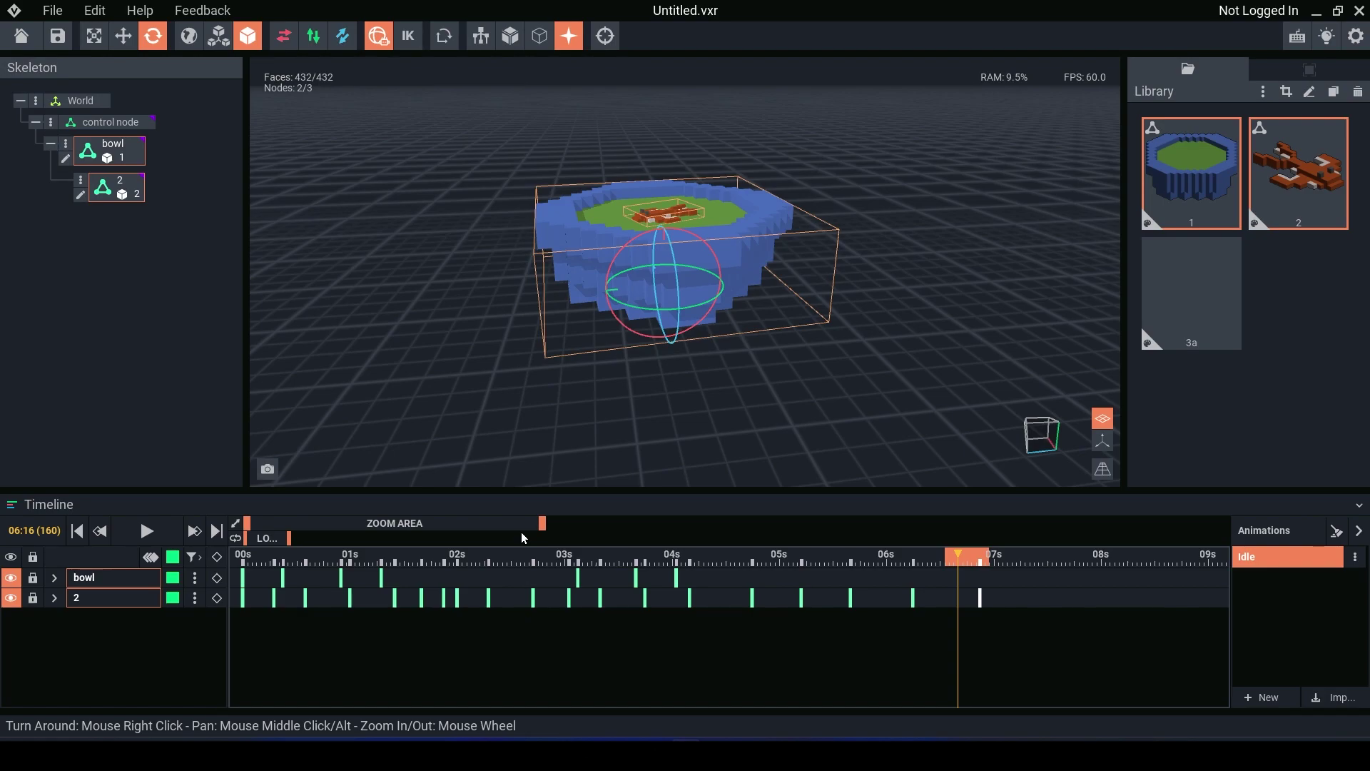